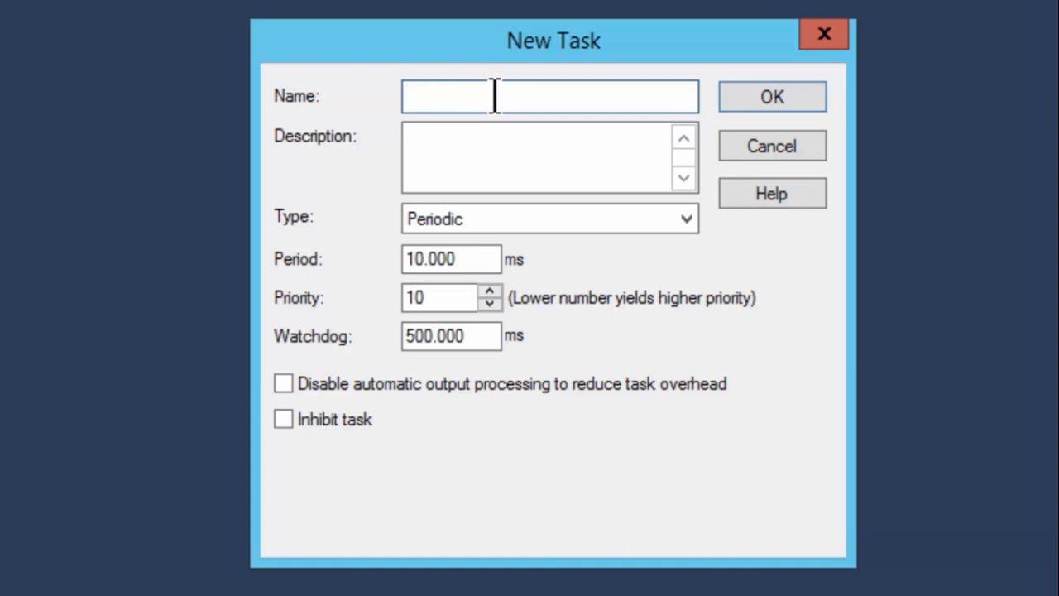
# Name the new task EventTaskExample and enter the description "This is an example of an event task."
pyautogui.write('EventTaskExample')
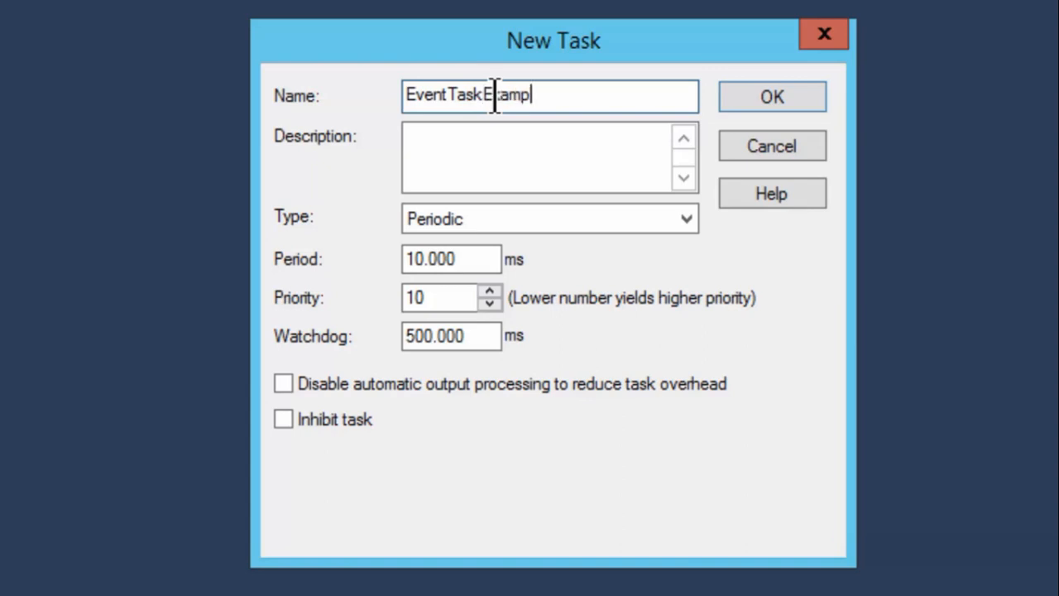
pyautogui.click(497, 135)
pyautogui.write('This is an')
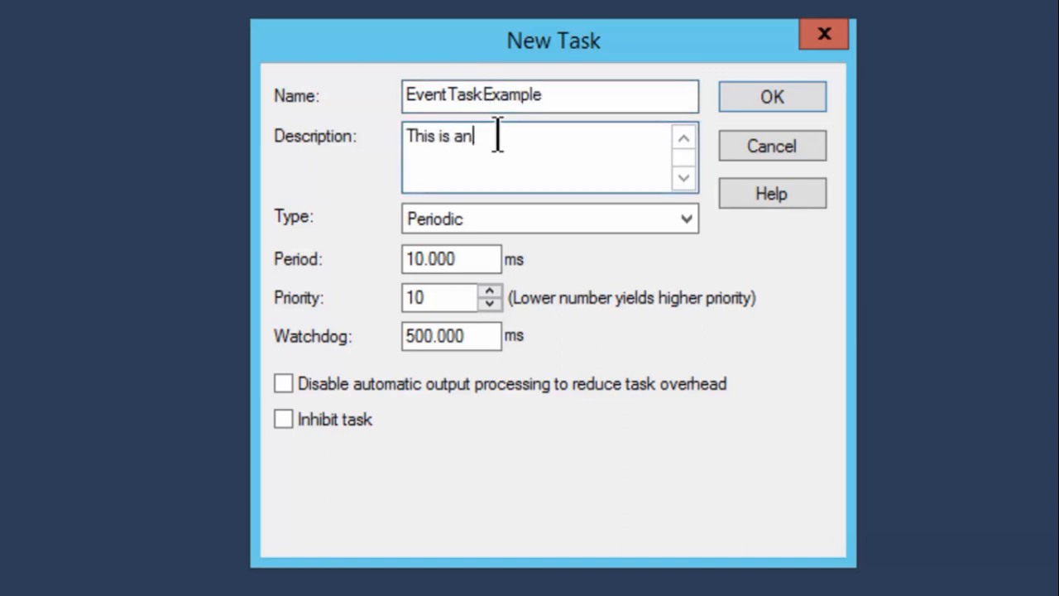
pyautogui.write(' example of an eve')
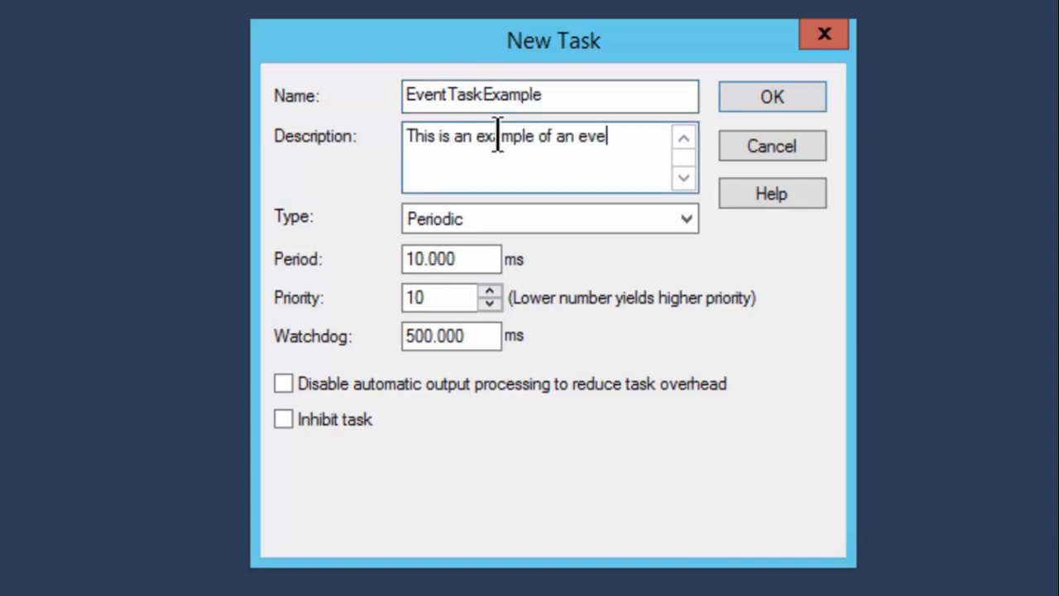
pyautogui.write('nt task.')
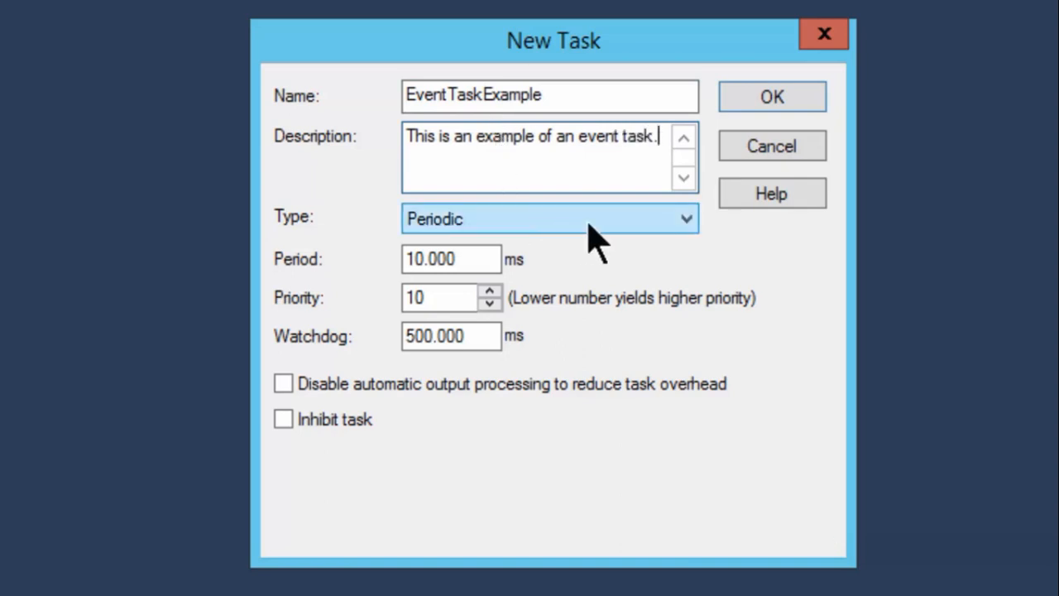
# Set the task type to Event with the Axis Watch trigger and the X_Axis tag
pyautogui.click(685, 220)
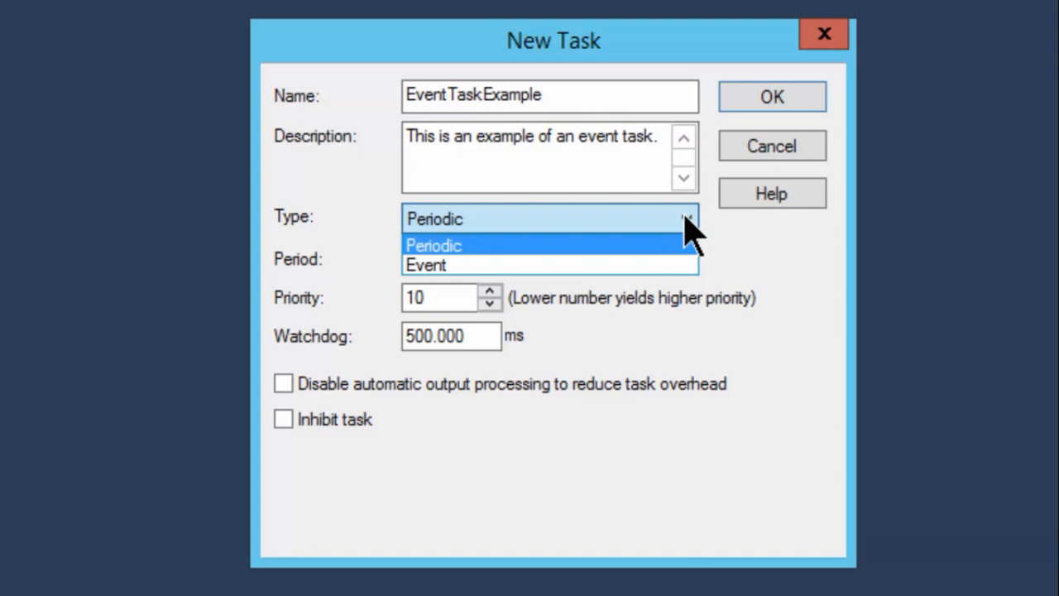
pyautogui.click(441, 266)
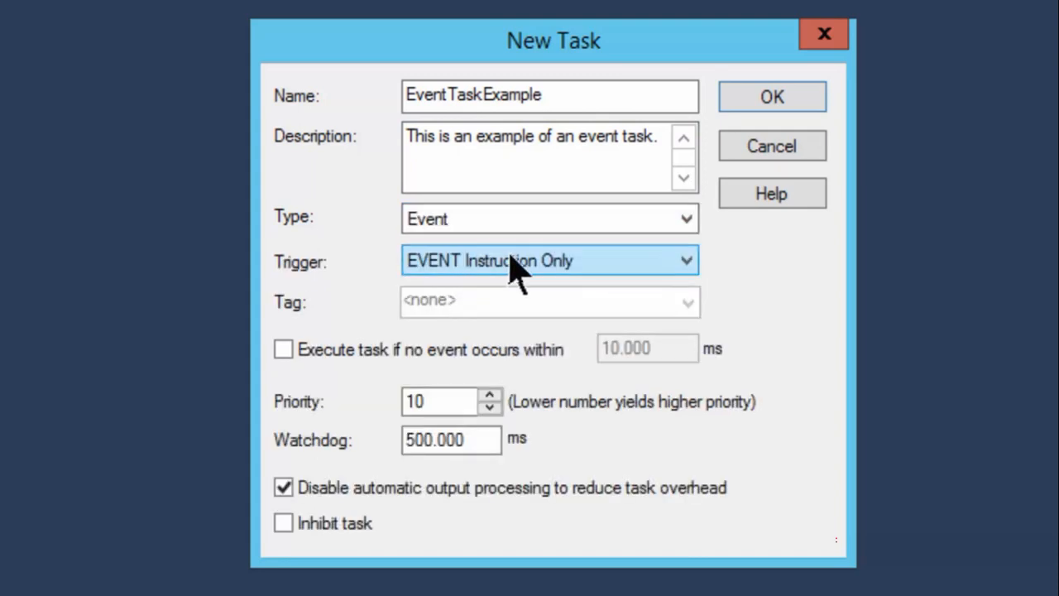
pyautogui.click(687, 262)
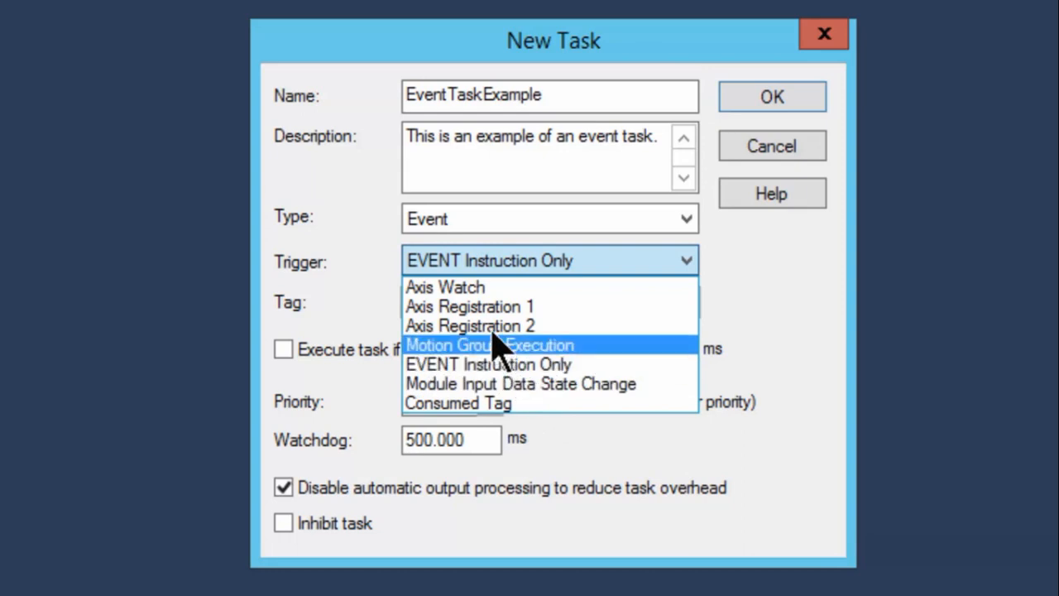
pyautogui.click(450, 291)
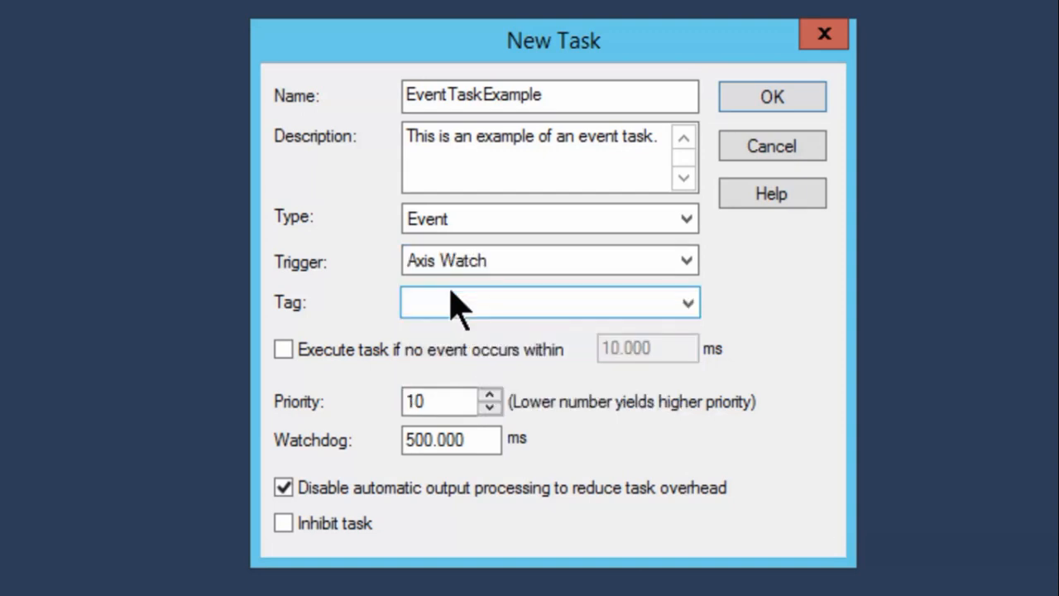
pyautogui.click(685, 303)
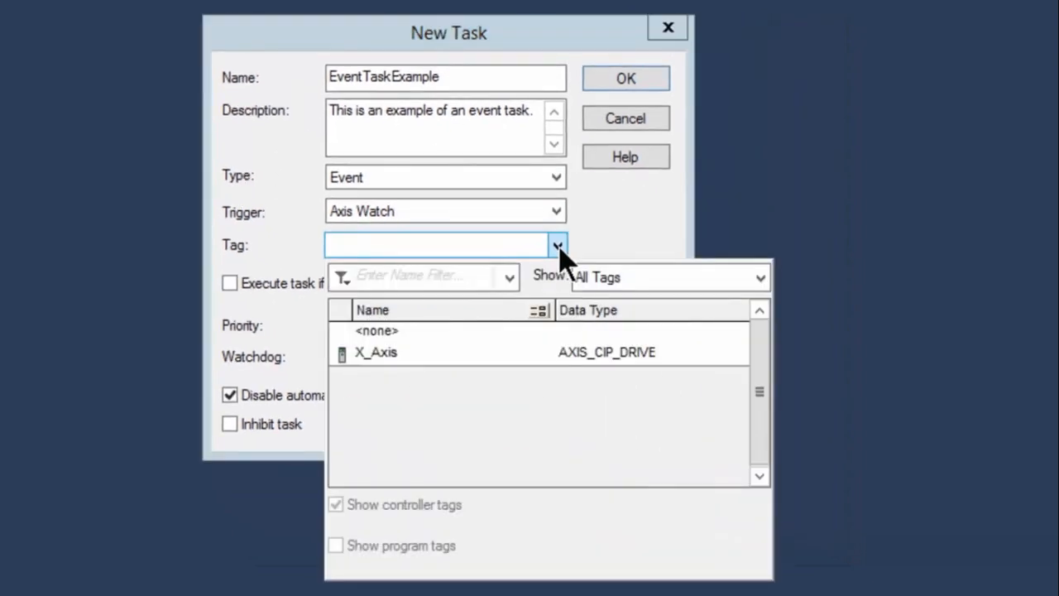
pyautogui.click(376, 353)
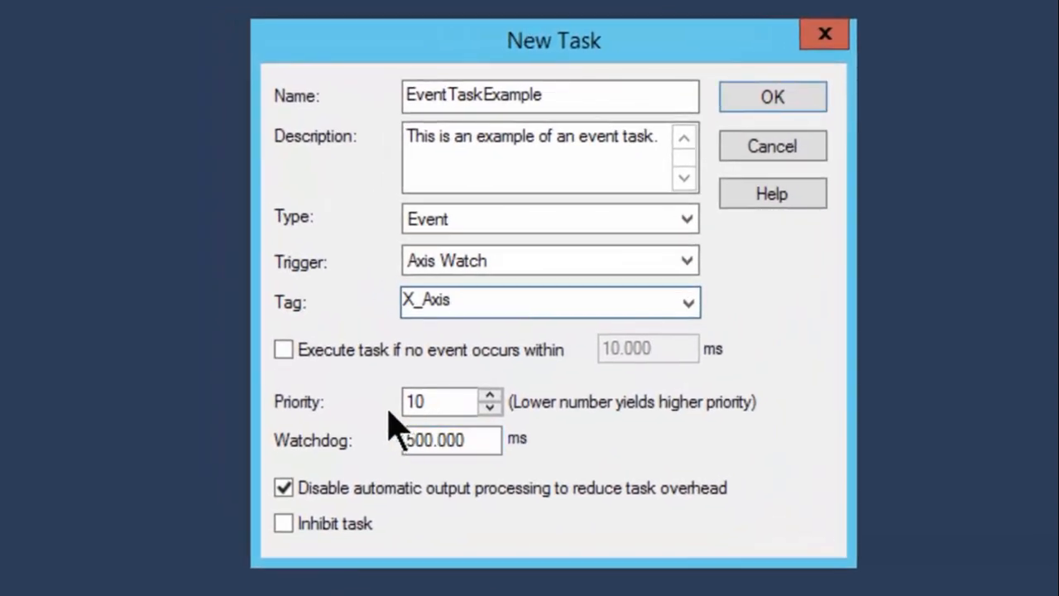
# Check the event task's priority, watchdog and inhibit settings, and create the task
pyautogui.click(440, 393)
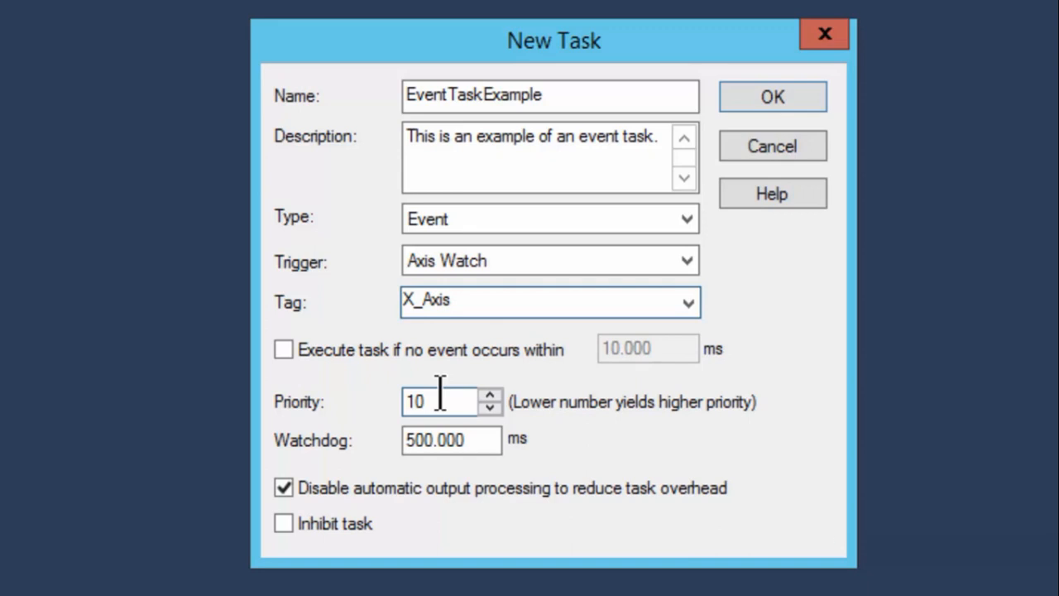
pyautogui.click(484, 438)
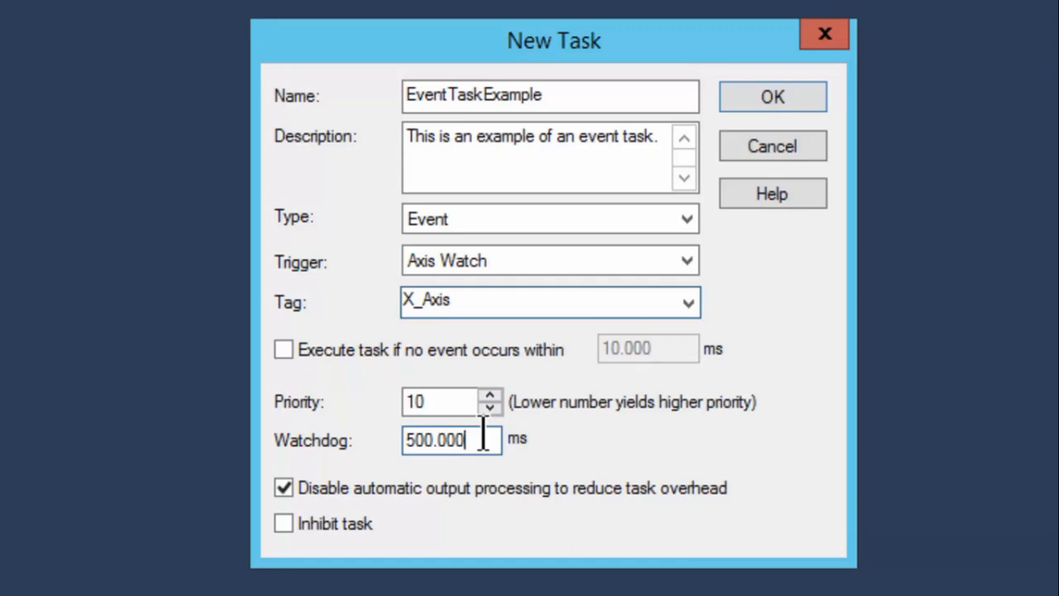
pyautogui.click(283, 522)
pyautogui.click(282, 523)
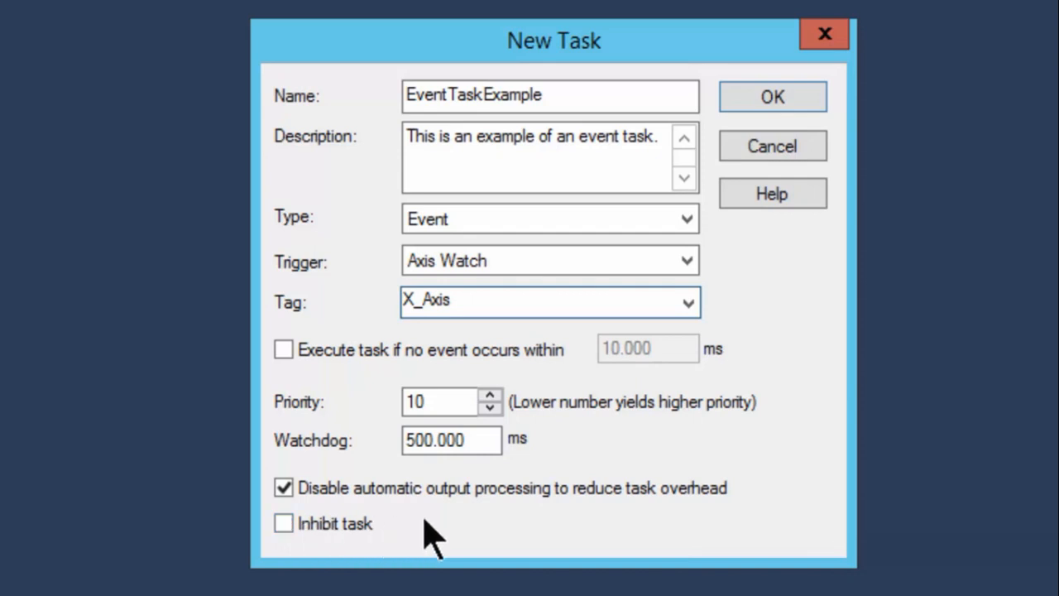
pyautogui.click(761, 94)
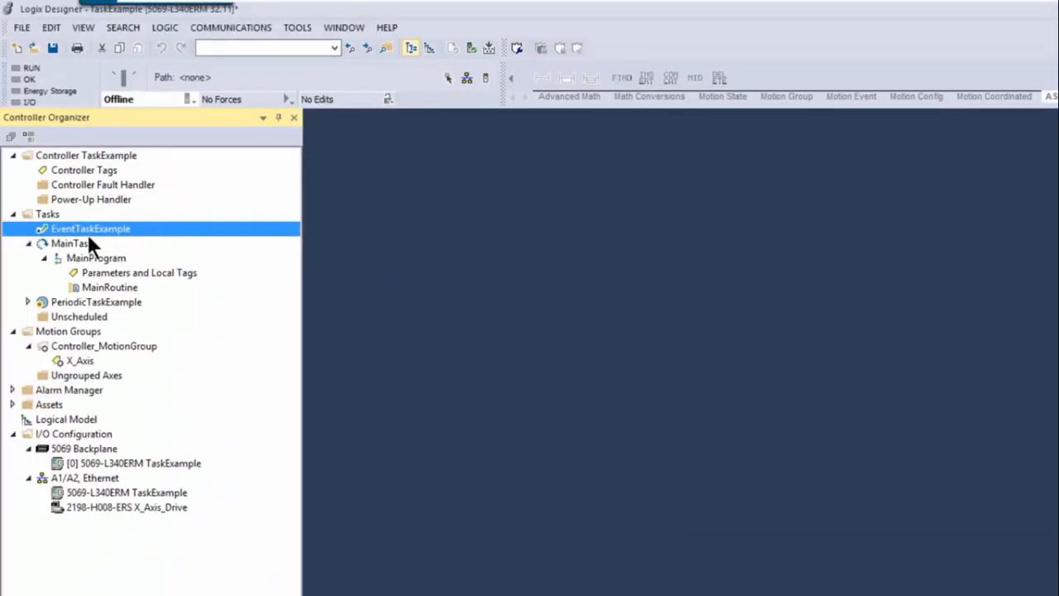
# Add a new program named Program_A to the EventTaskExample task
pyautogui.rightClick(85, 227)
pyautogui.moveTo(112, 233)
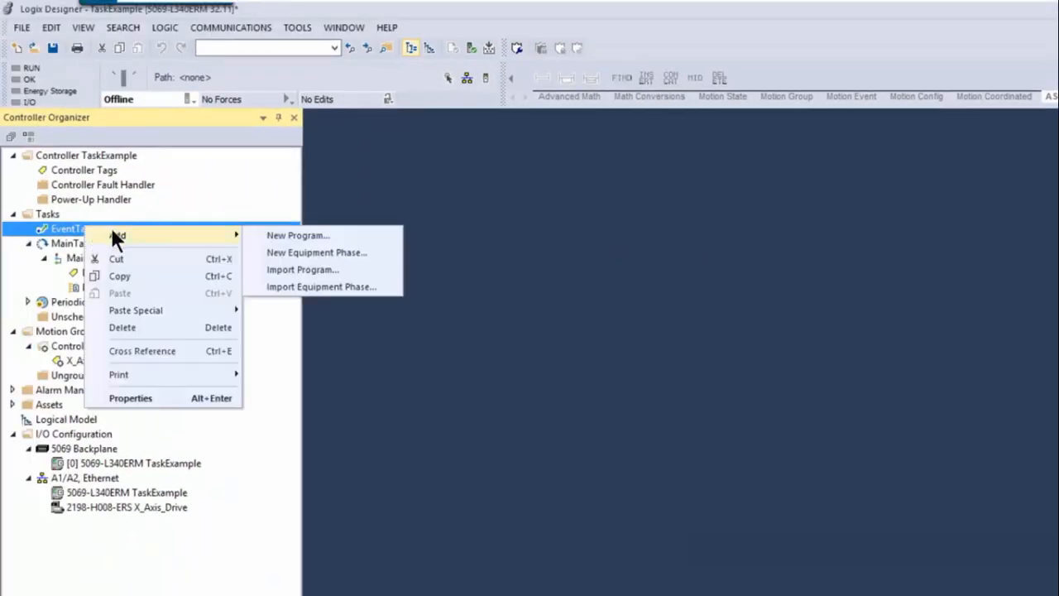
pyautogui.click(291, 237)
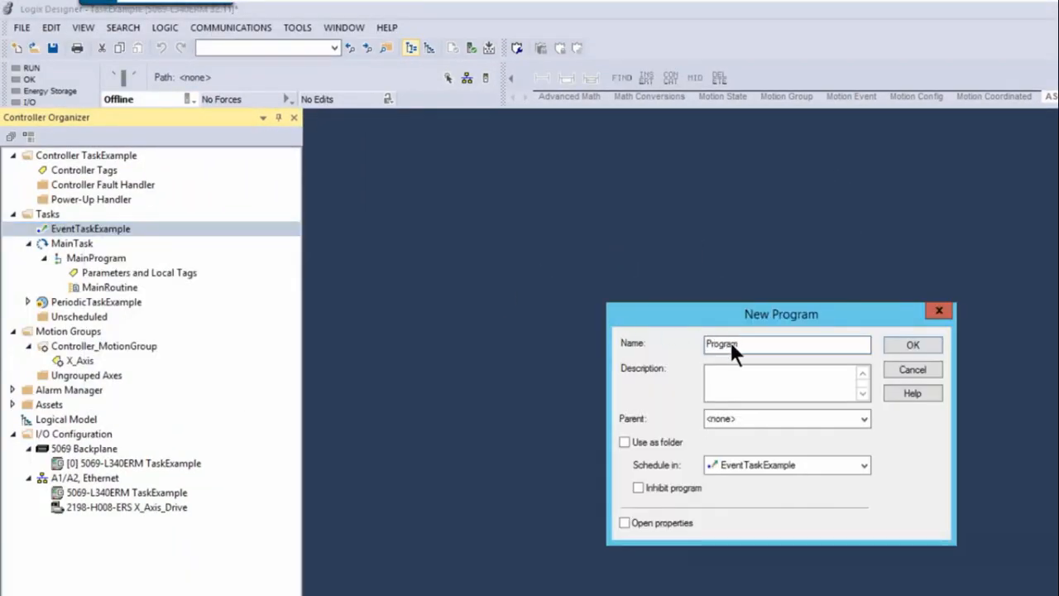
pyautogui.click(907, 341)
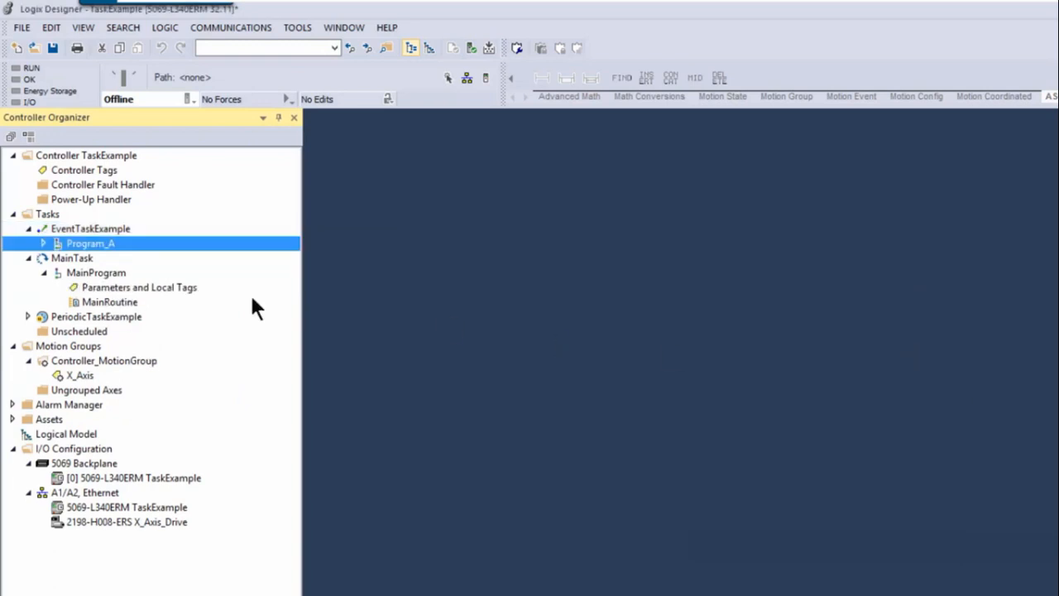
# Set up a new routine named Routine_A in Program_A and choose its routine type
pyautogui.rightClick(88, 240)
pyautogui.moveTo(124, 248)
pyautogui.click(281, 247)
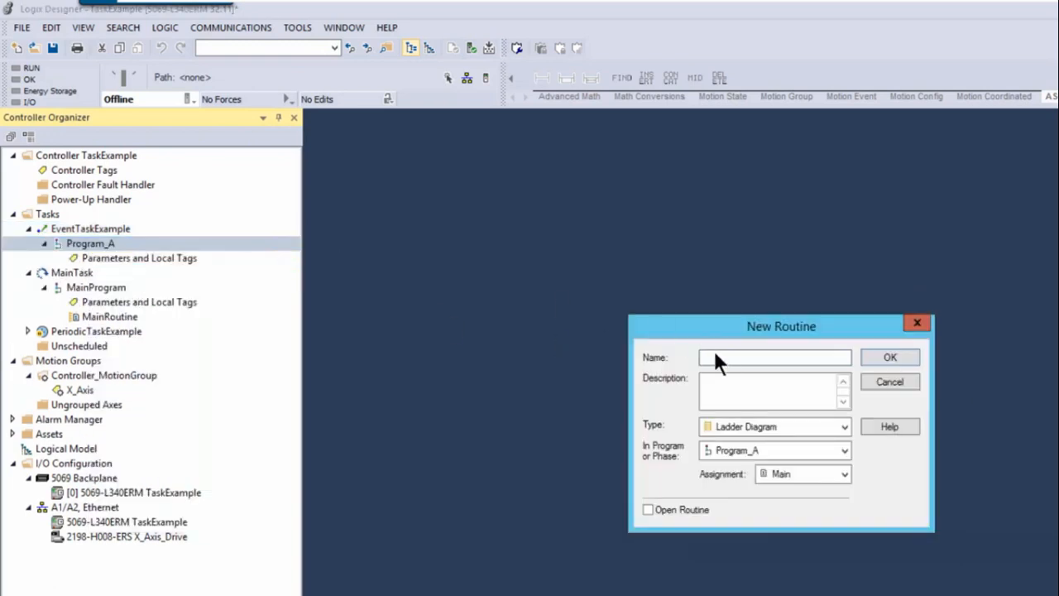
pyautogui.write('Routine_A')
pyautogui.click(844, 426)
pyautogui.click(762, 482)
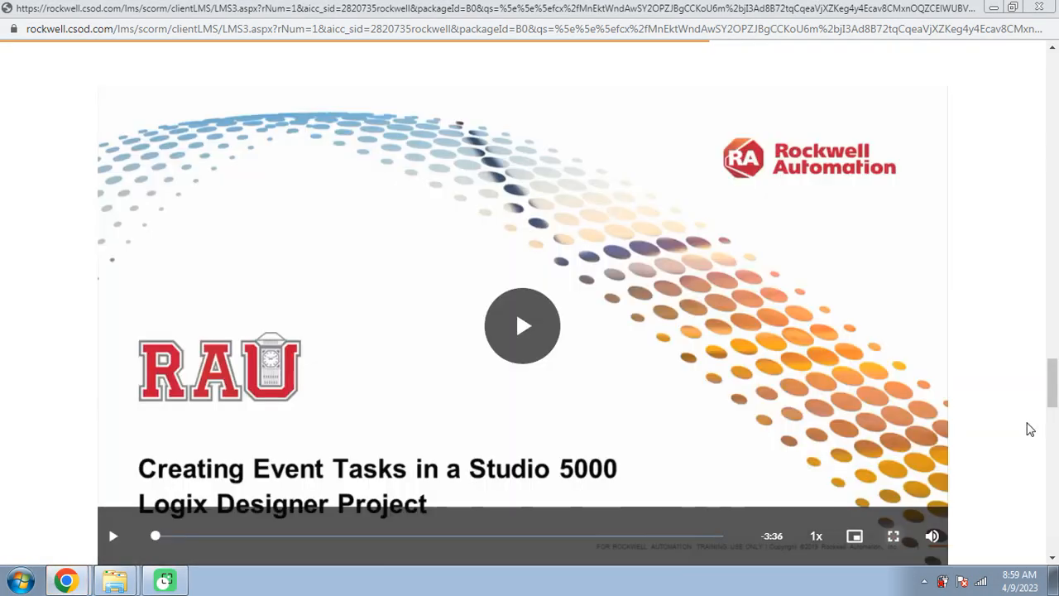
# In the browser training course, answer the data-change logic question in the Knowledge Check with "Create an event task." and submit it
pyautogui.scroll(-1, 1030, 429)
pyautogui.scroll(-4, 1030, 429)
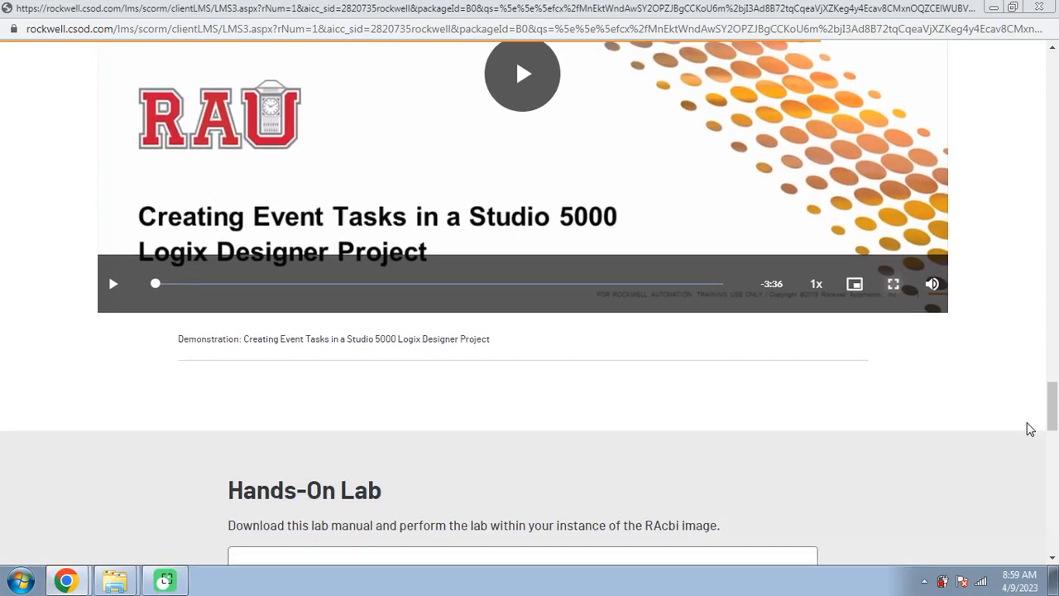
pyautogui.scroll(-6, 1030, 429)
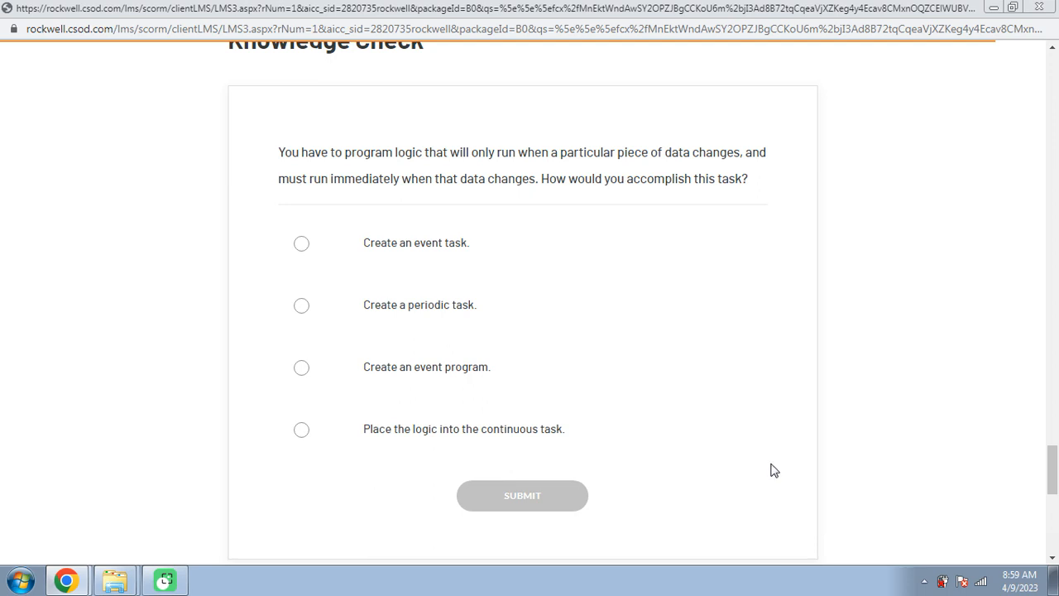
pyautogui.click(523, 263)
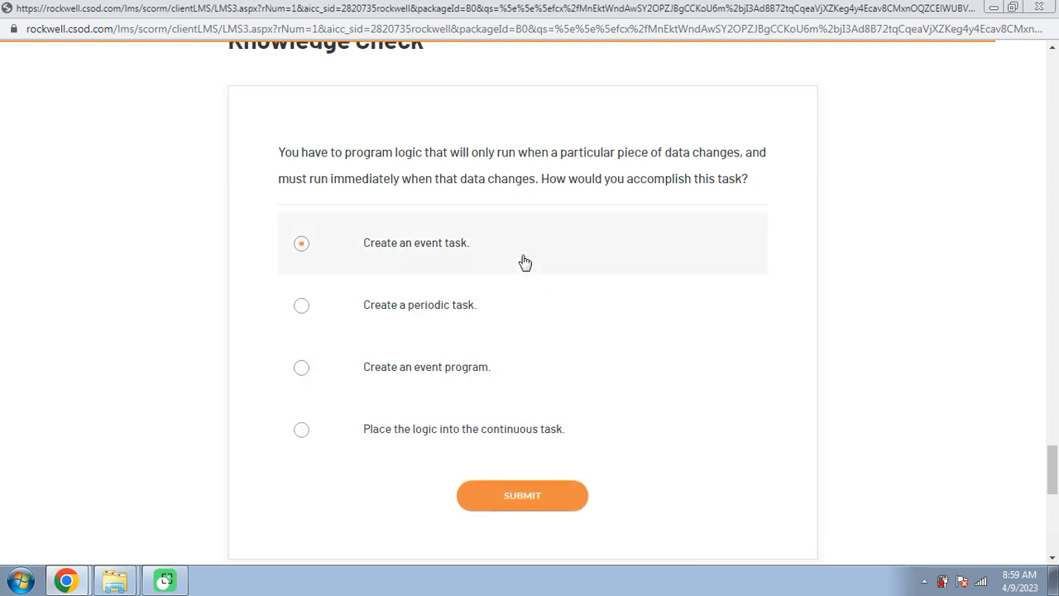
pyautogui.click(530, 499)
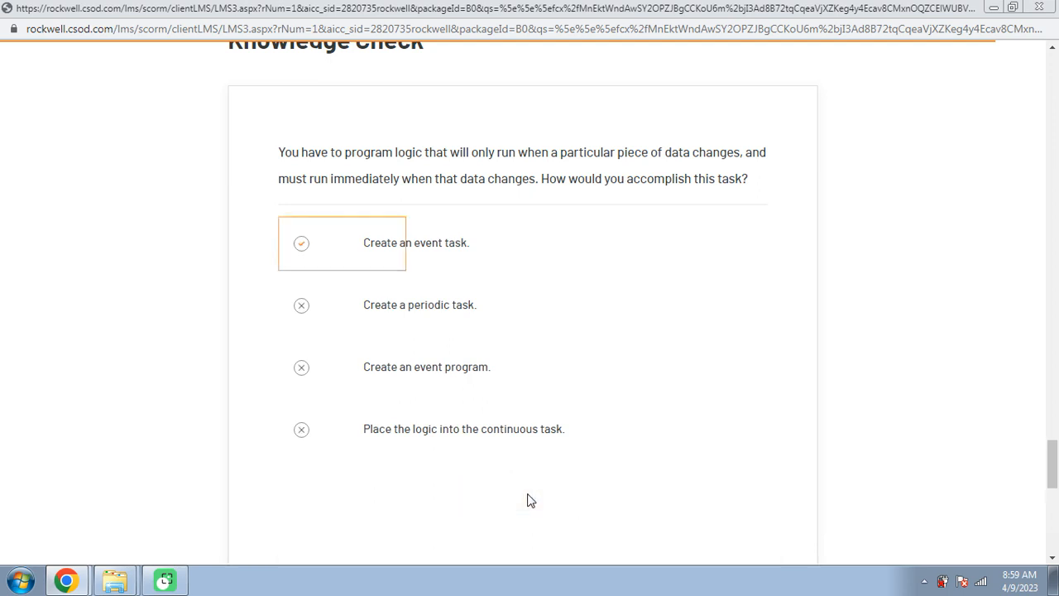
# Answer the question about the trigger that does not require a tag with "EVENT Instruction Only" and submit it
pyautogui.scroll(-7, 534, 492)
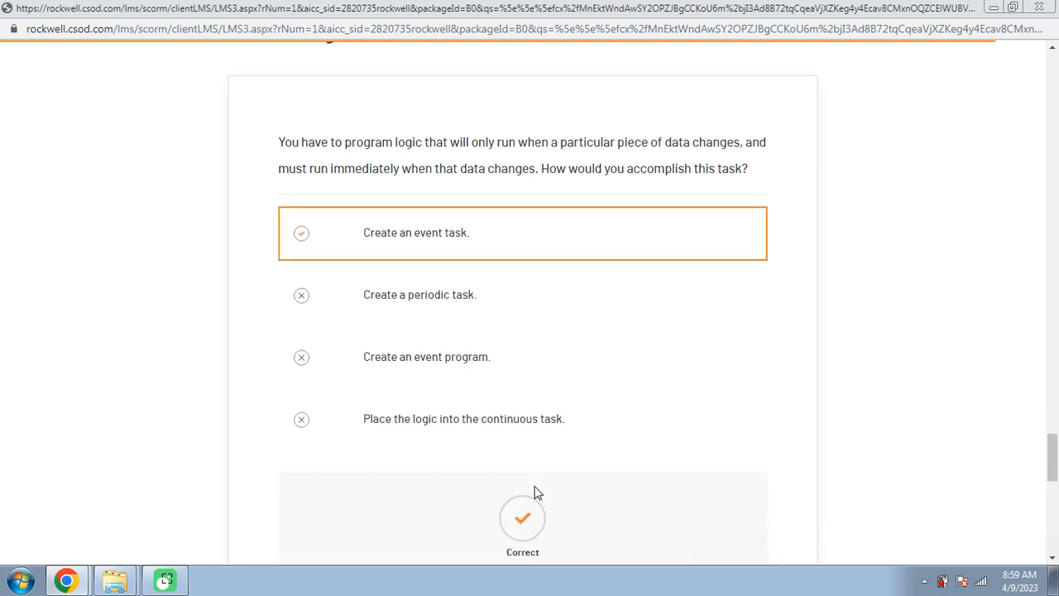
pyautogui.scroll(-2, 534, 492)
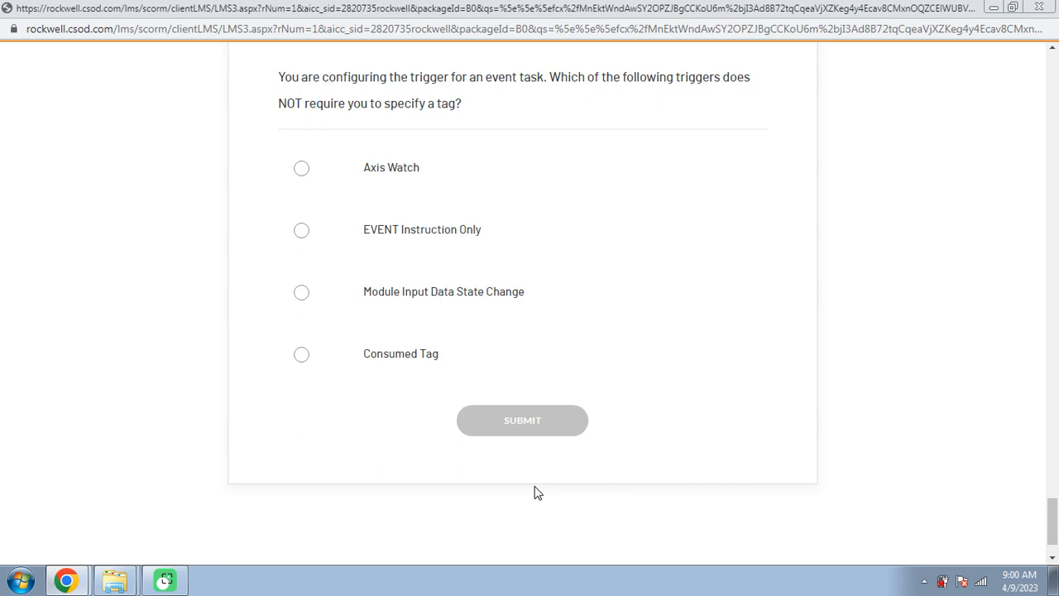
pyautogui.scroll(1, 526, 478)
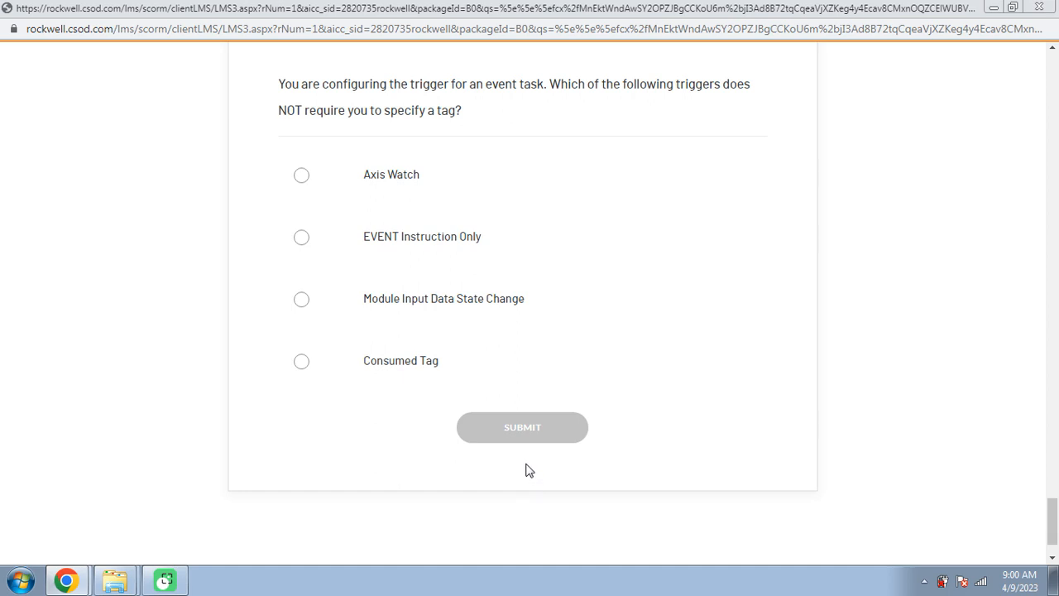
pyautogui.click(432, 263)
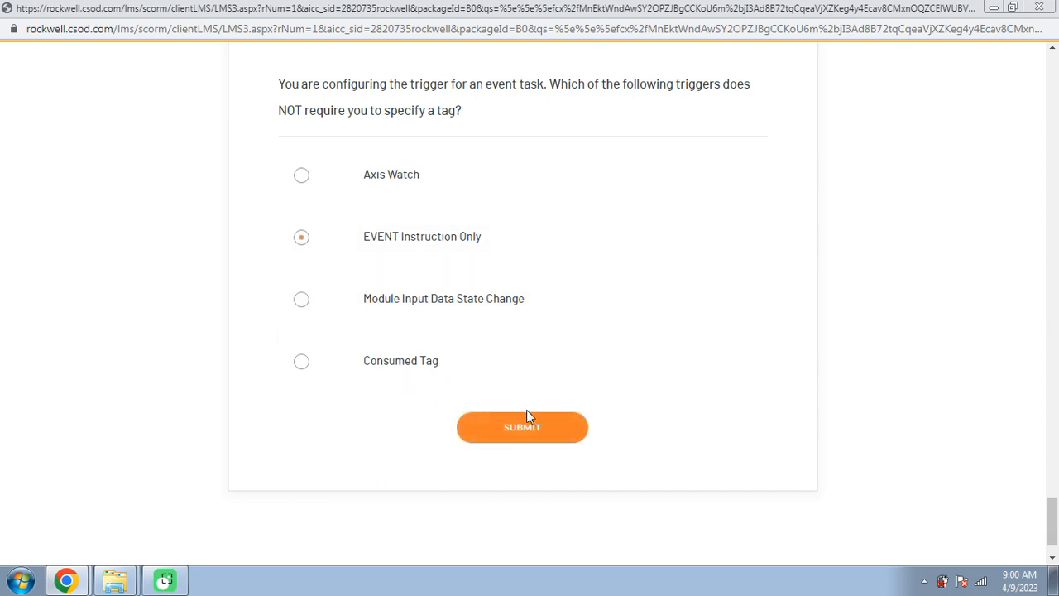
pyautogui.click(531, 434)
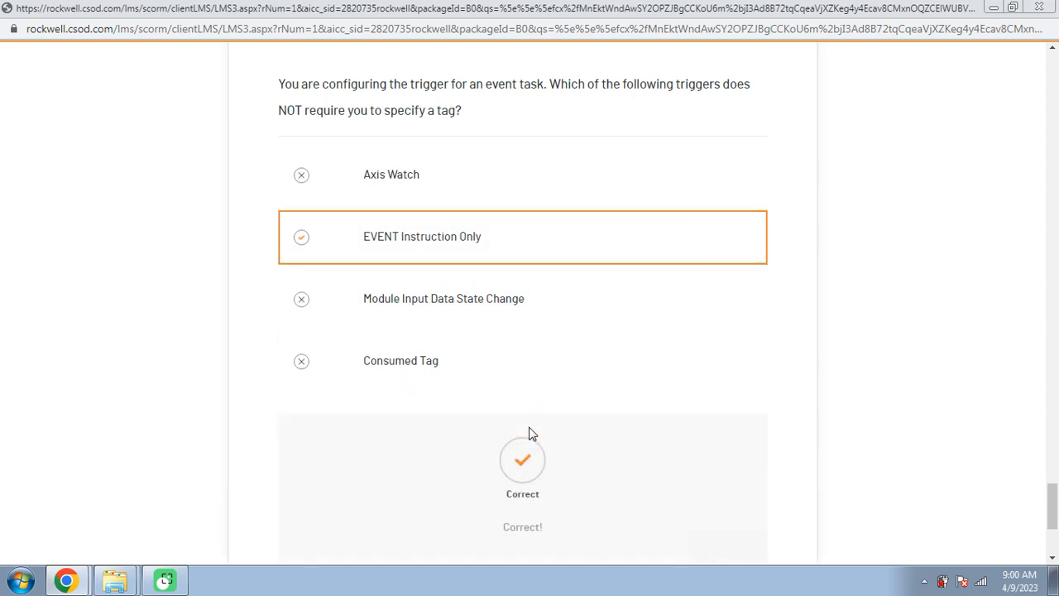